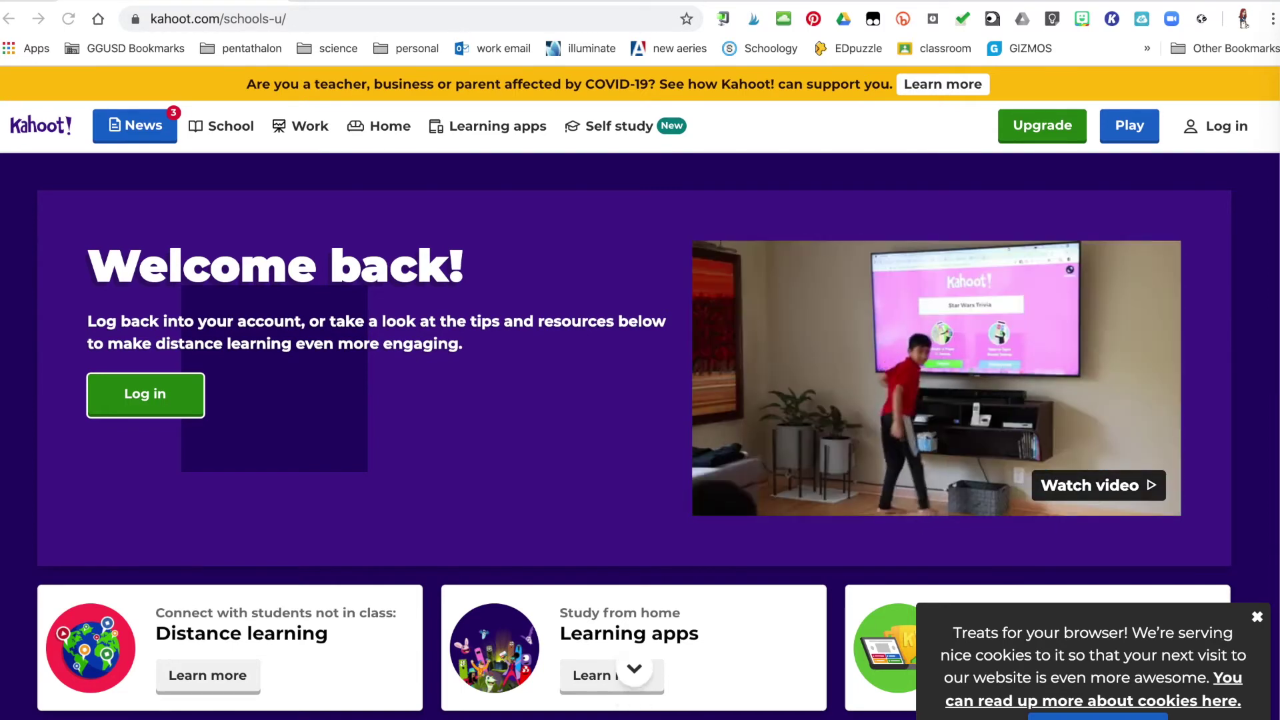
Log in with email and password, then open the Kahoots library showing Motion Check
left_click(1226, 127)
left_click(640, 293)
type("password")
key("Return")
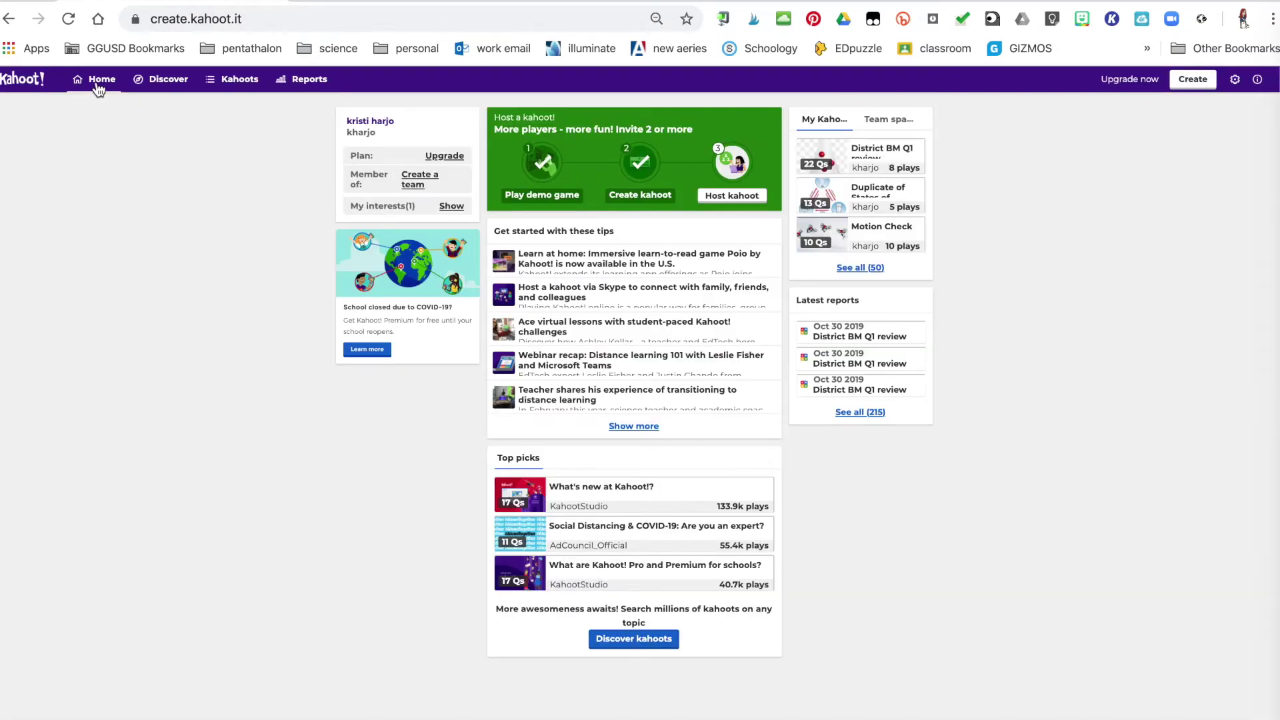
left_click(155, 79)
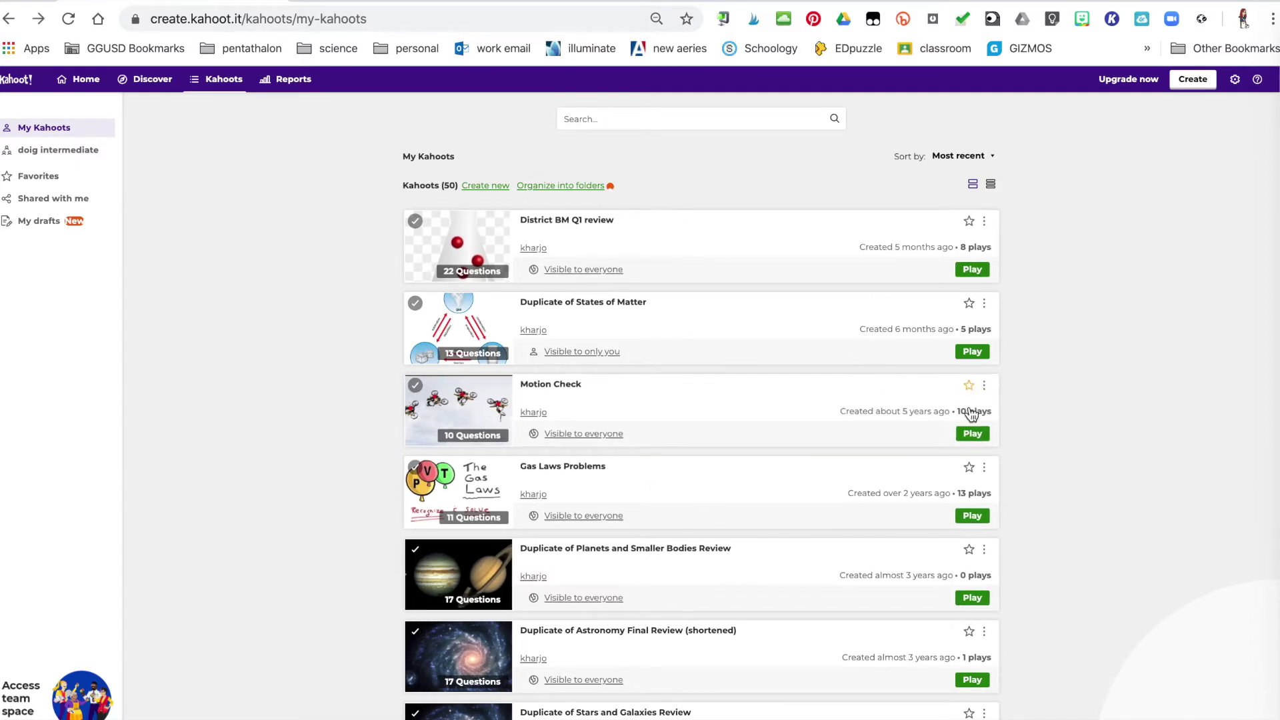
Assign Motion Check as a challenge due Mon 13 Apr, timer on, and create it
left_click(972, 433)
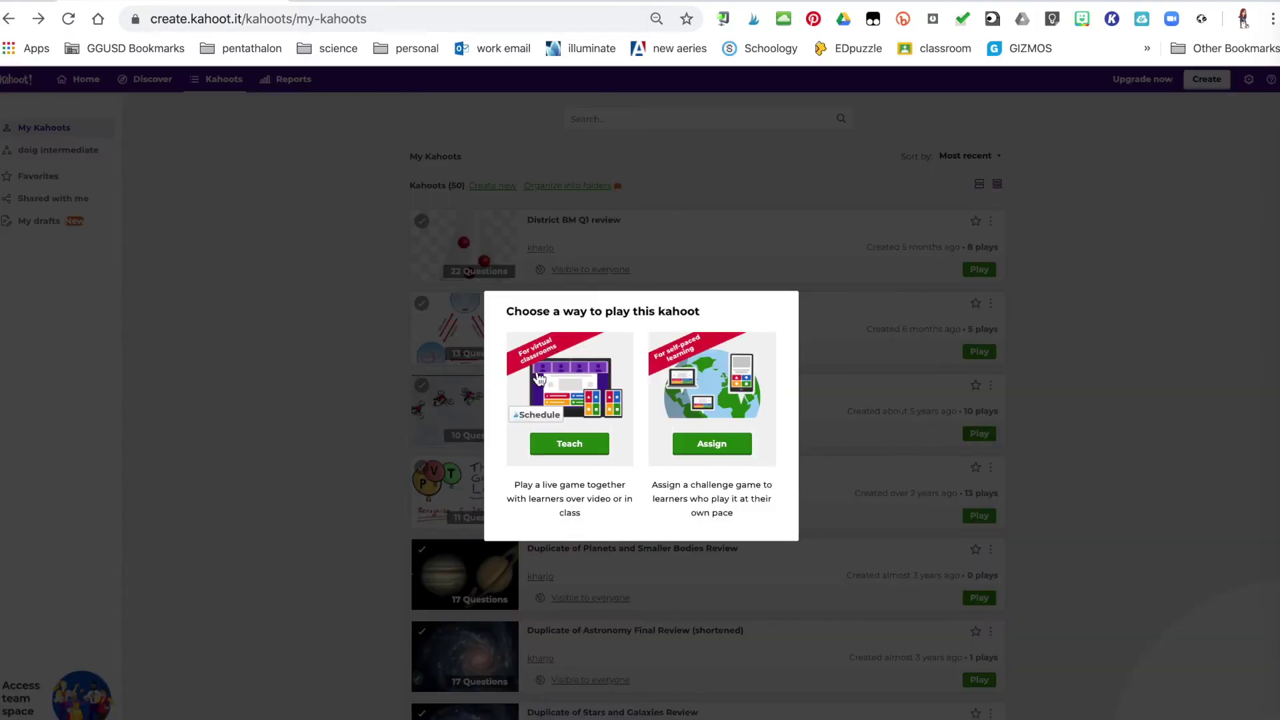
mouse_move(711, 377)
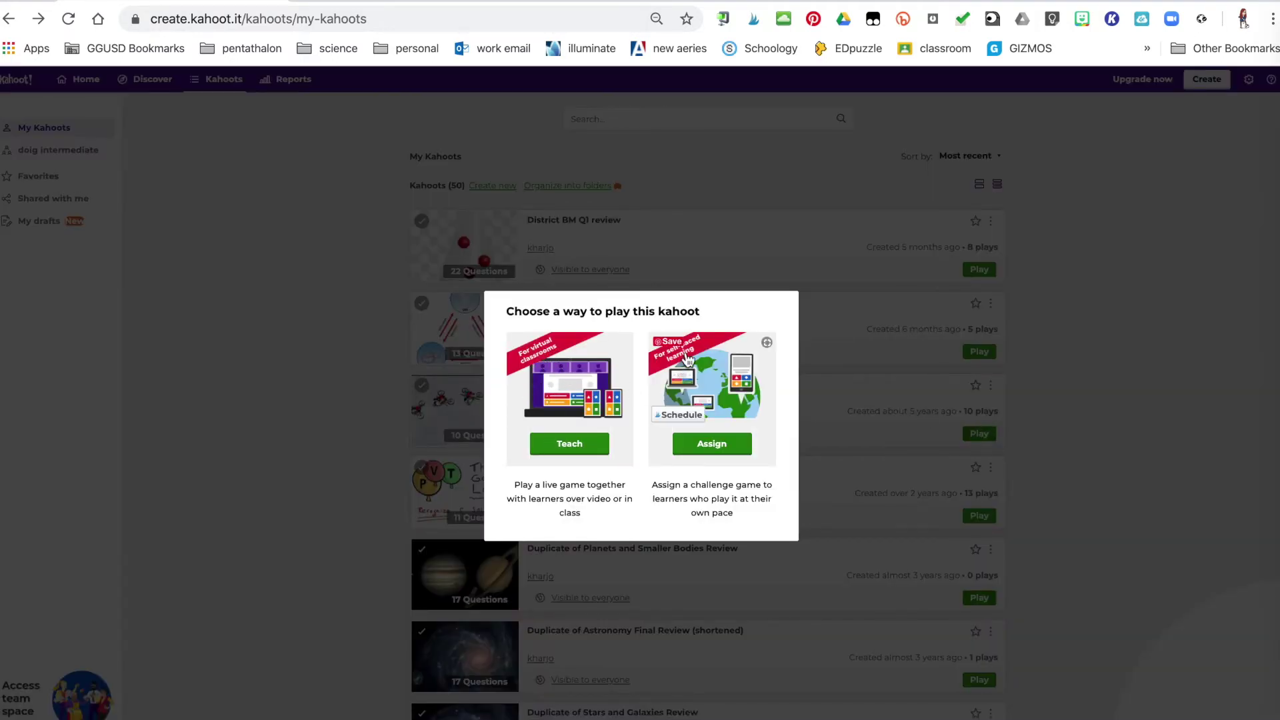
left_click(712, 443)
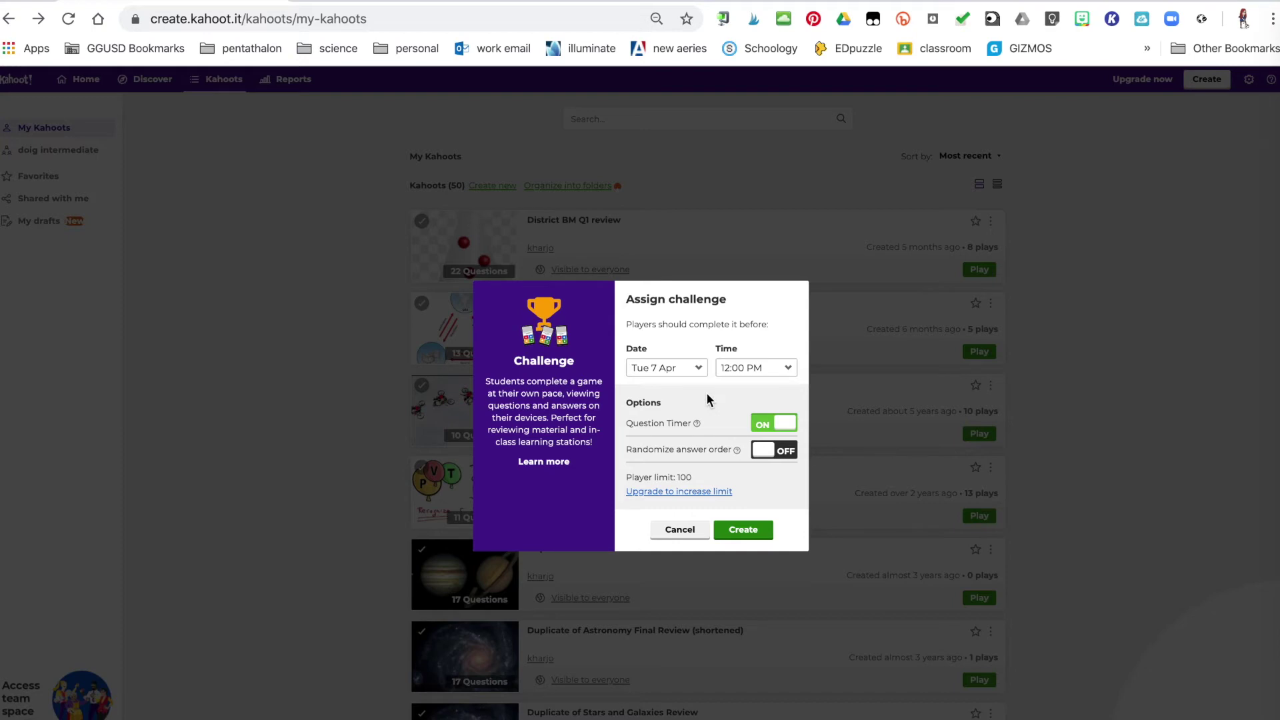
left_click(692, 369)
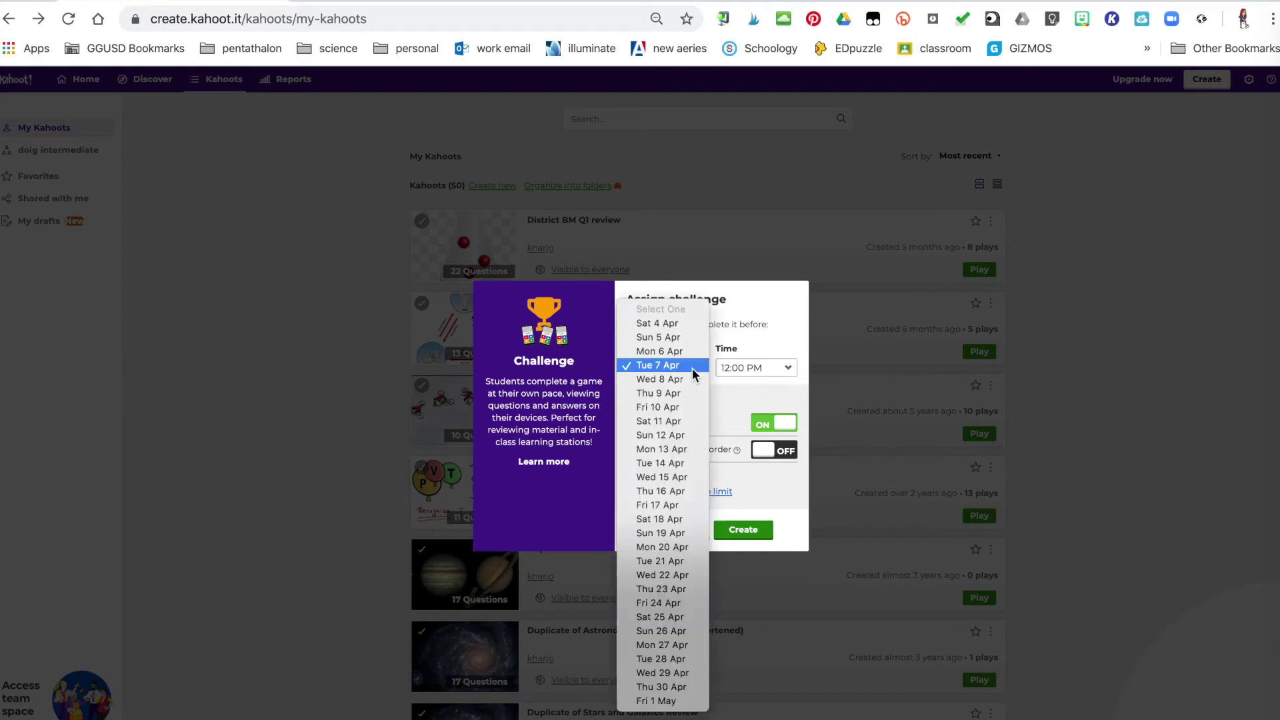
left_click(695, 448)
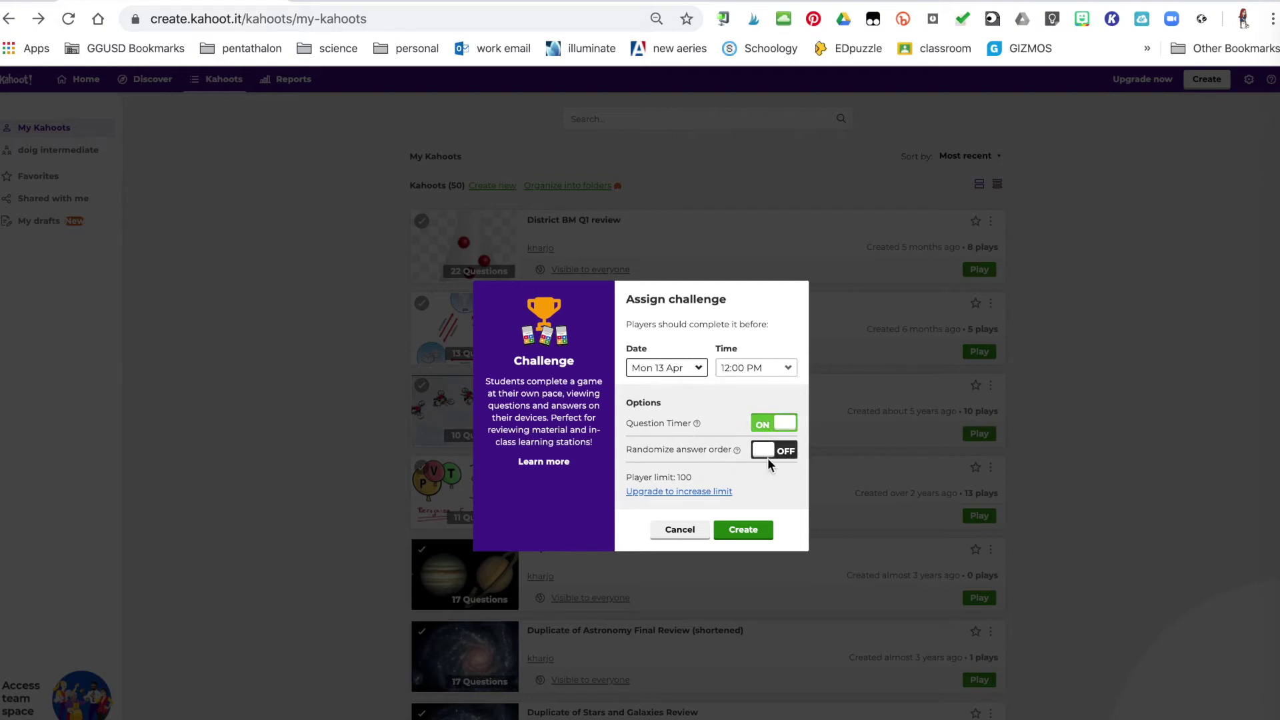
left_click(750, 532)
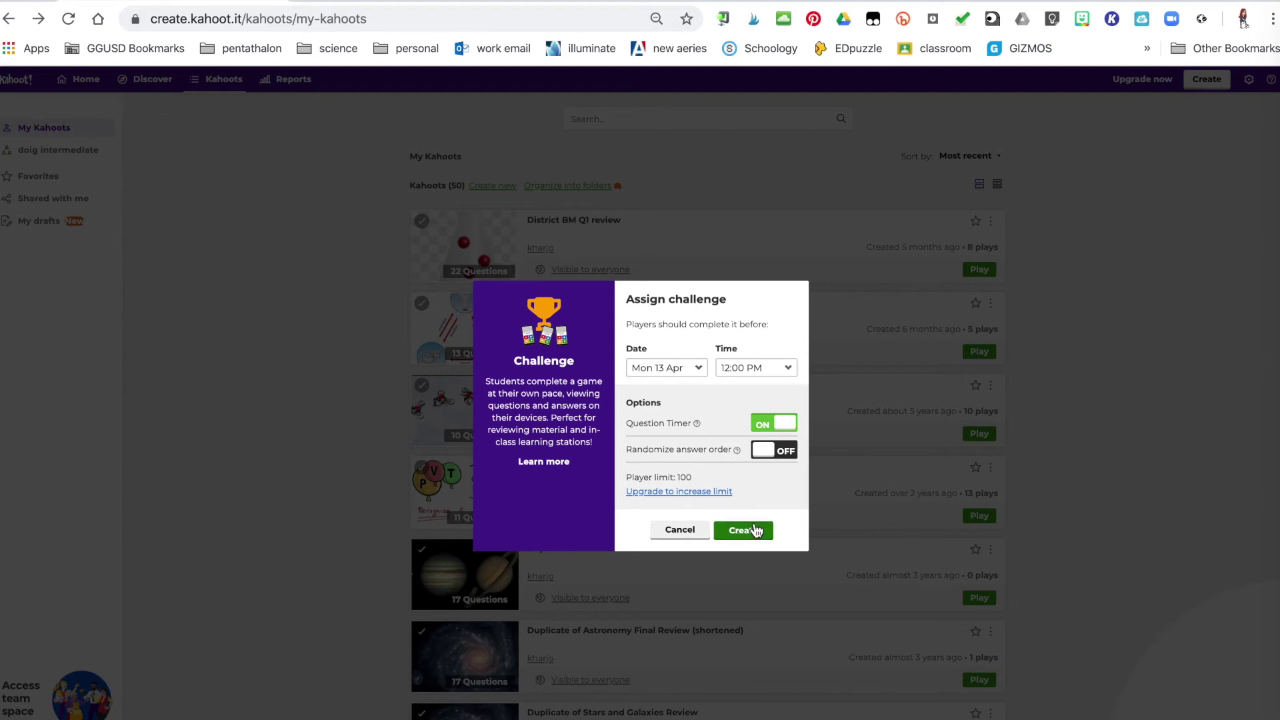